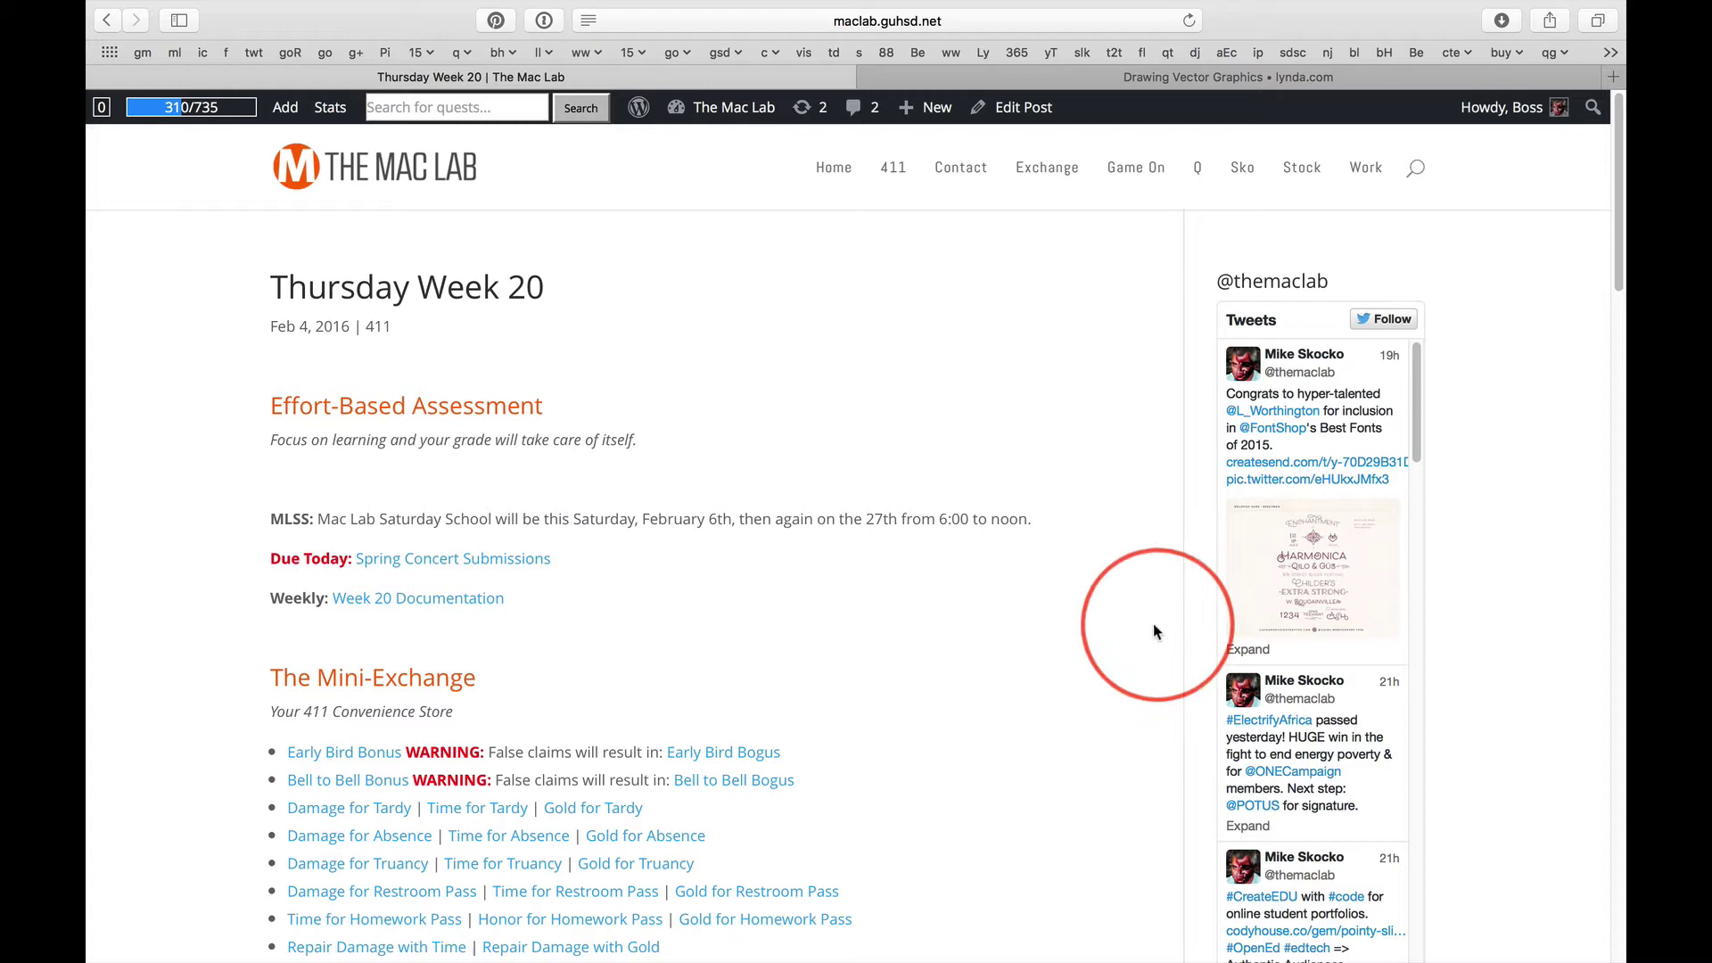
{"action": "scroll", "coordinate": [1021, 622], "scroll_direction": "down", "scroll_amount": 2}
{"action": "scroll", "coordinate": [1023, 622], "scroll_direction": "down", "scroll_amount": 3}
{"action": "scroll", "coordinate": [1022, 622], "scroll_direction": "down", "scroll_amount": 2}
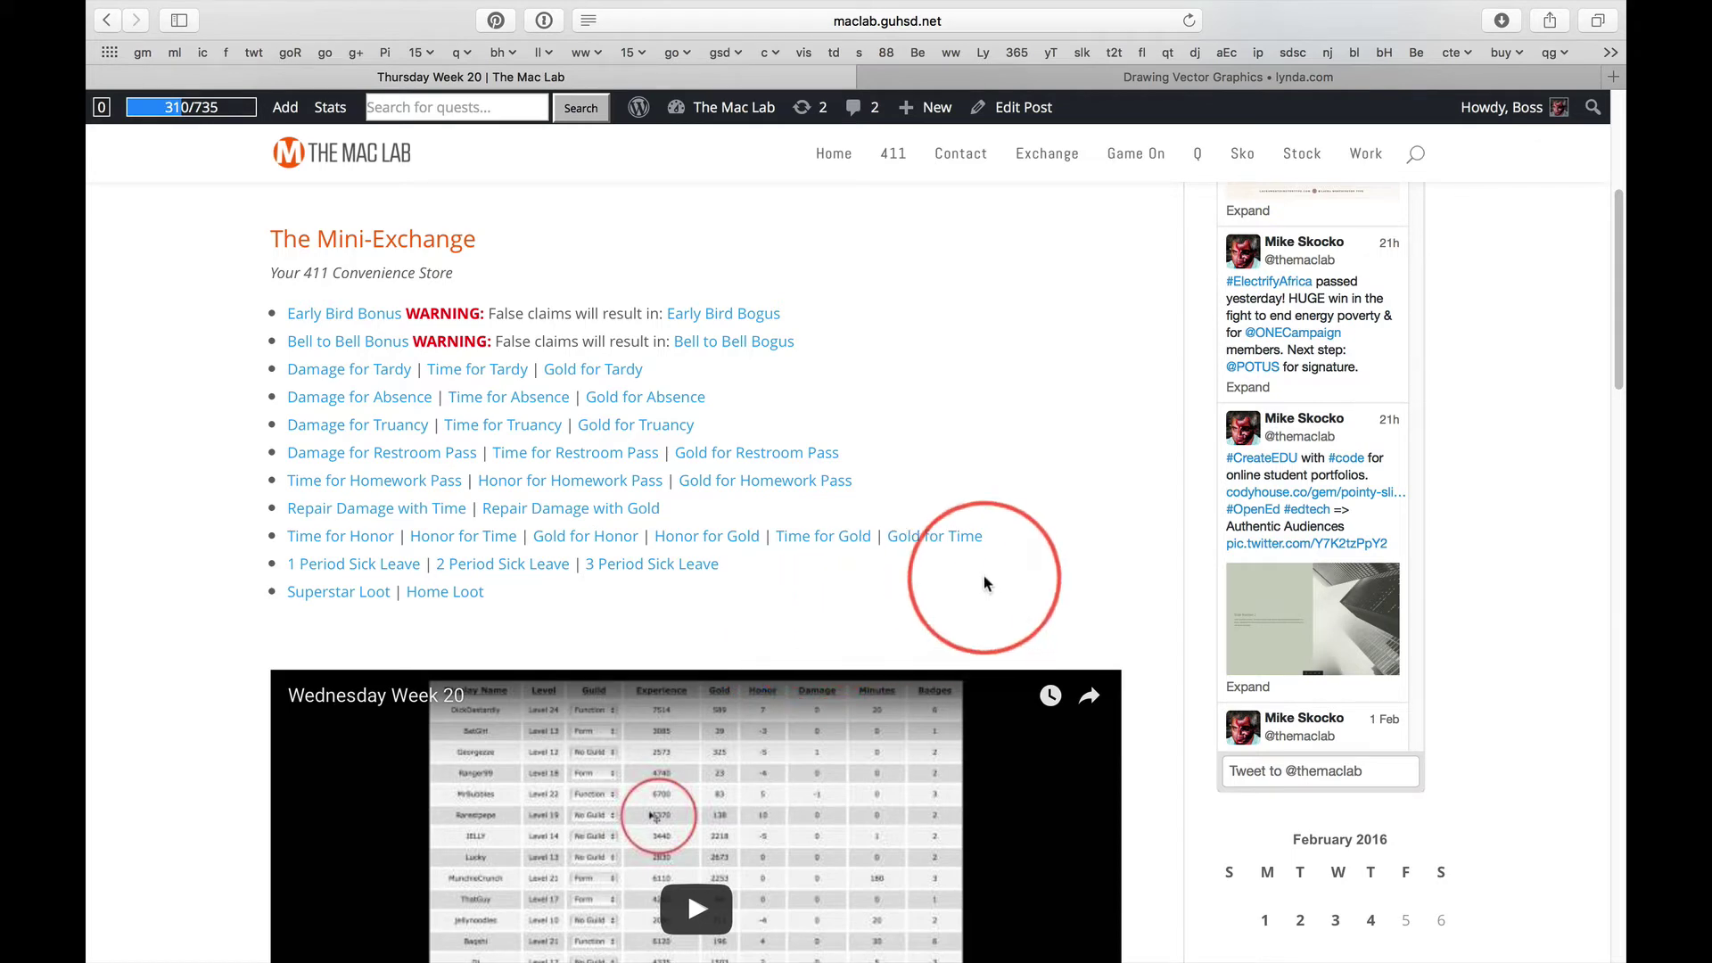
{"action": "scroll", "coordinate": [1014, 501], "scroll_direction": "down", "scroll_amount": 3}
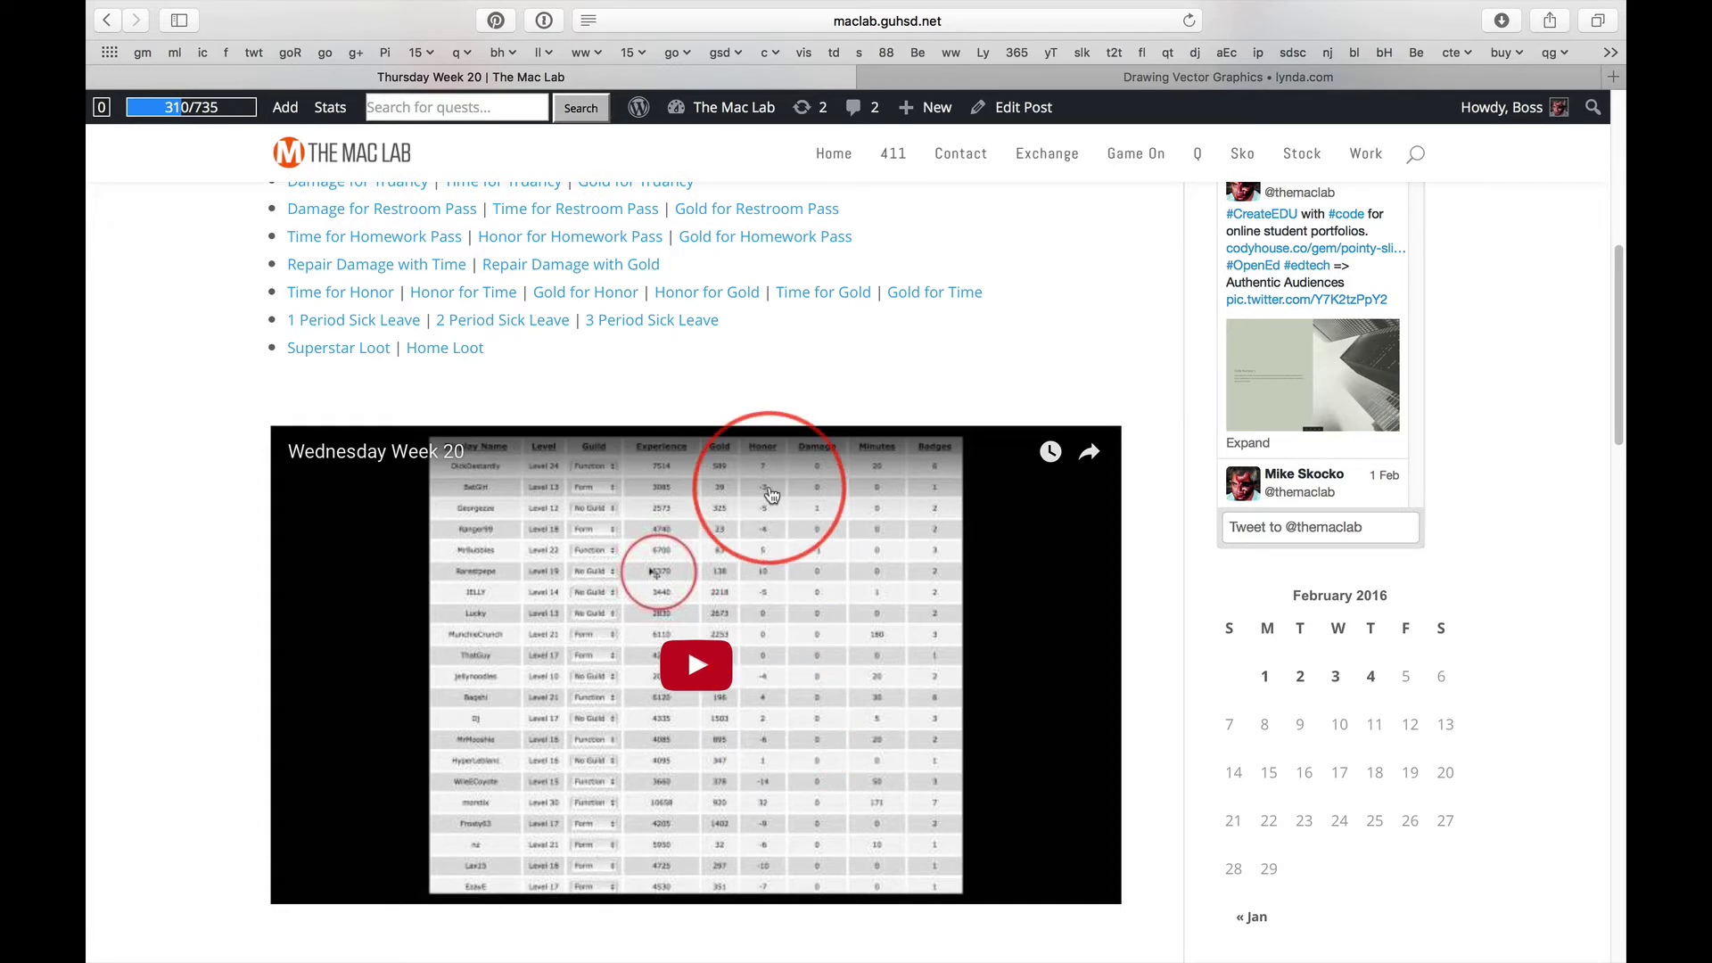
{"action": "scroll", "coordinate": [770, 496], "scroll_direction": "up", "scroll_amount": 6}
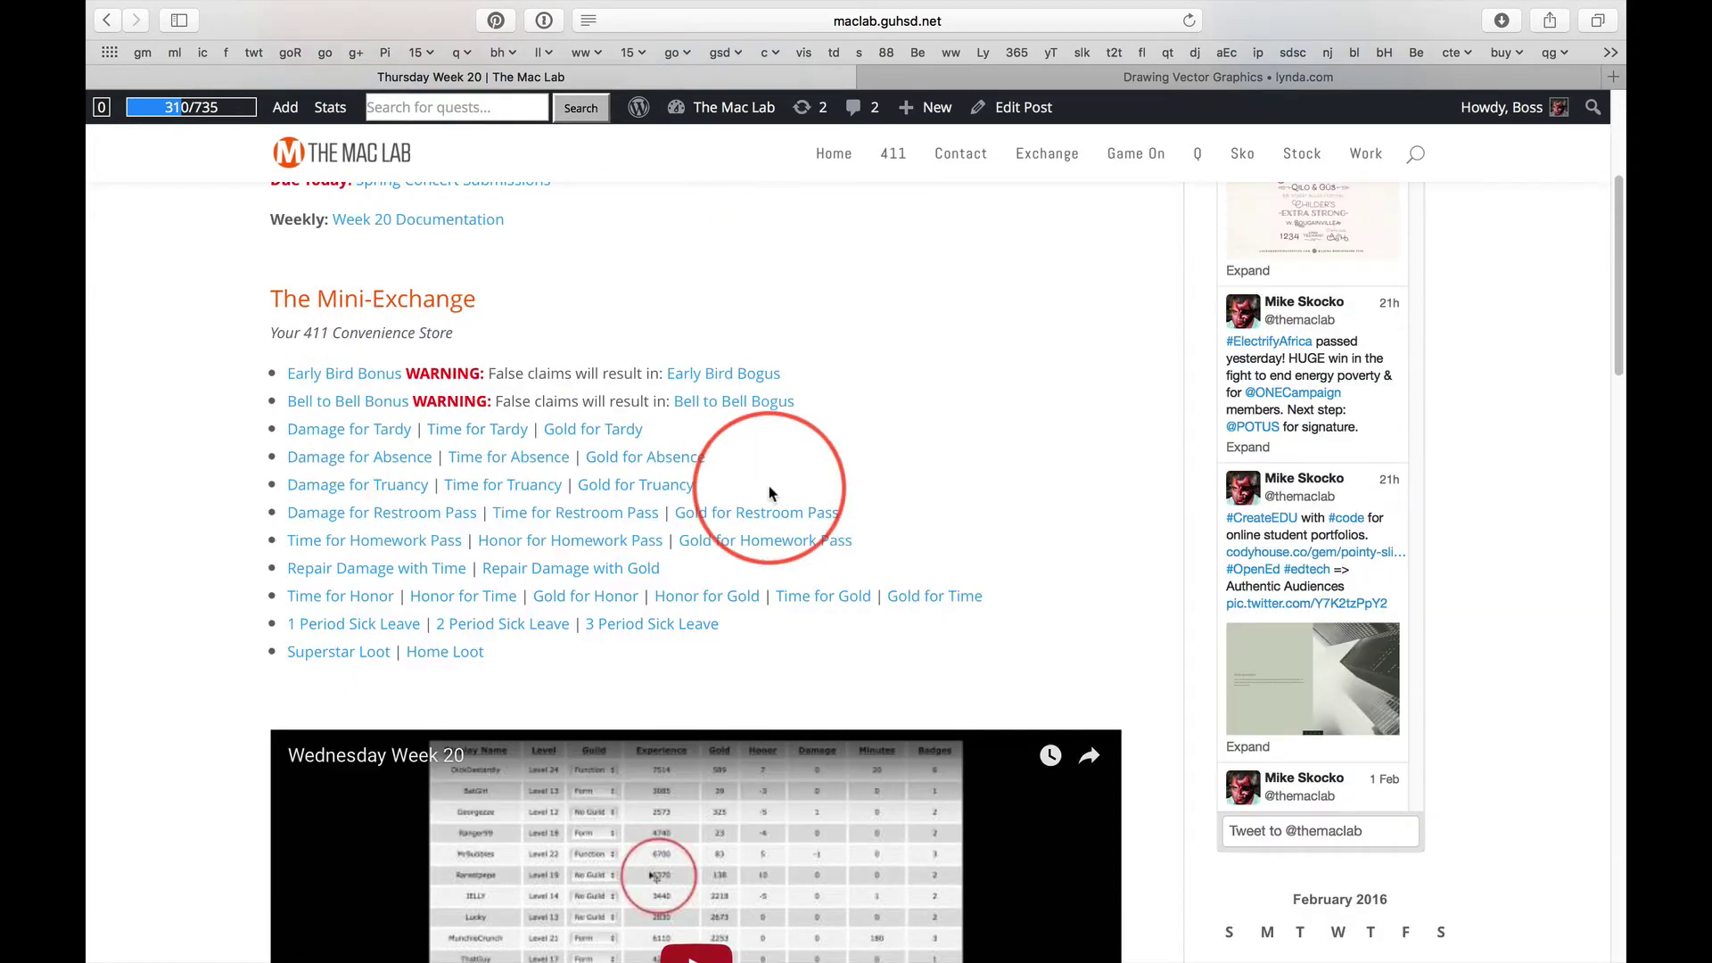
{"action": "scroll", "coordinate": [580, 771], "scroll_direction": "up", "scroll_amount": 3}
{"action": "scroll", "coordinate": [580, 771], "scroll_direction": "up", "scroll_amount": 5}
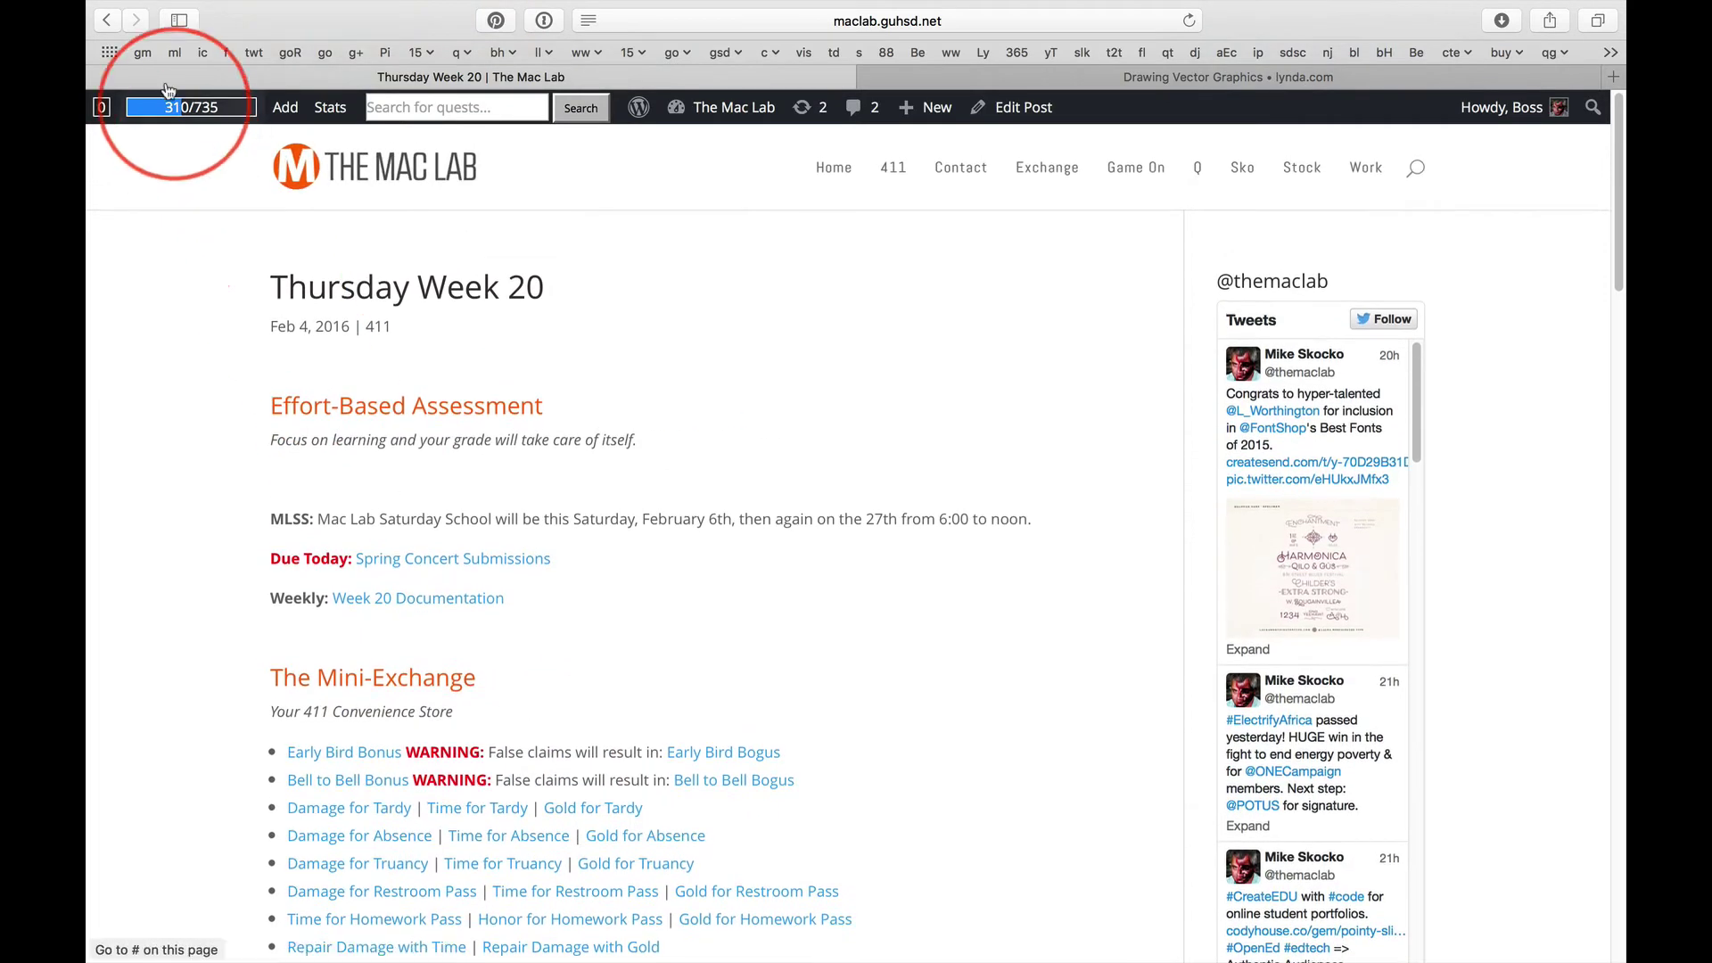
{"action": "left_click", "coordinate": [191, 107]}
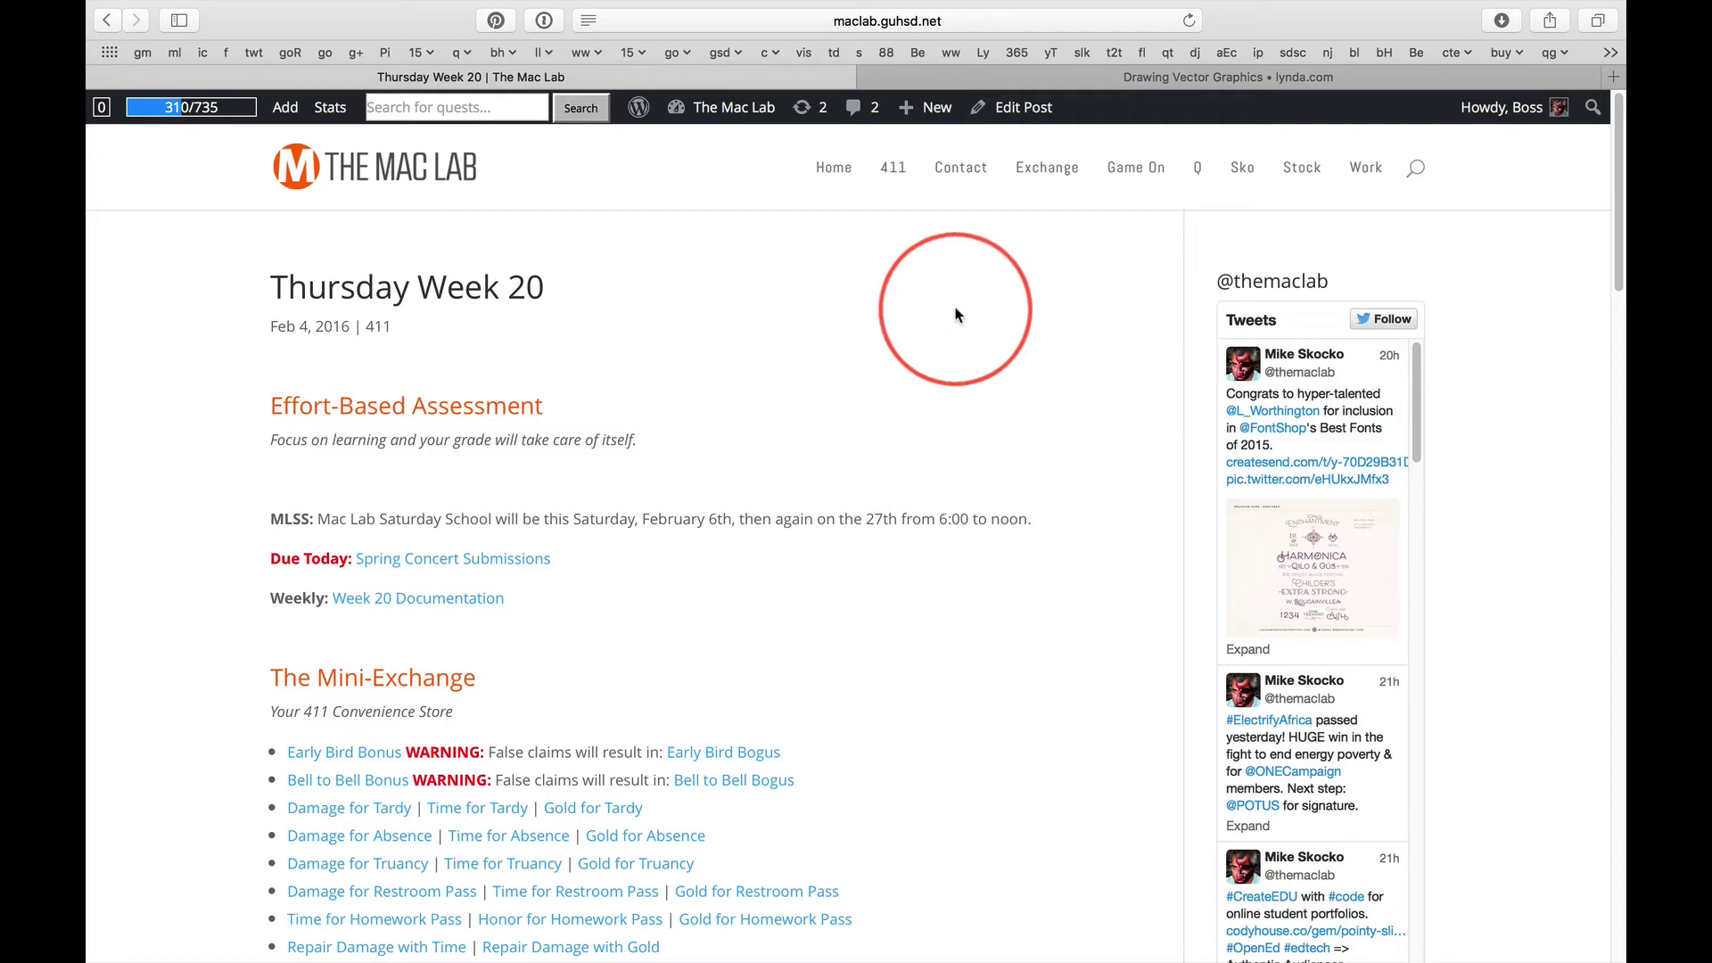
{"action": "scroll", "coordinate": [957, 314], "scroll_direction": "down", "scroll_amount": 10}
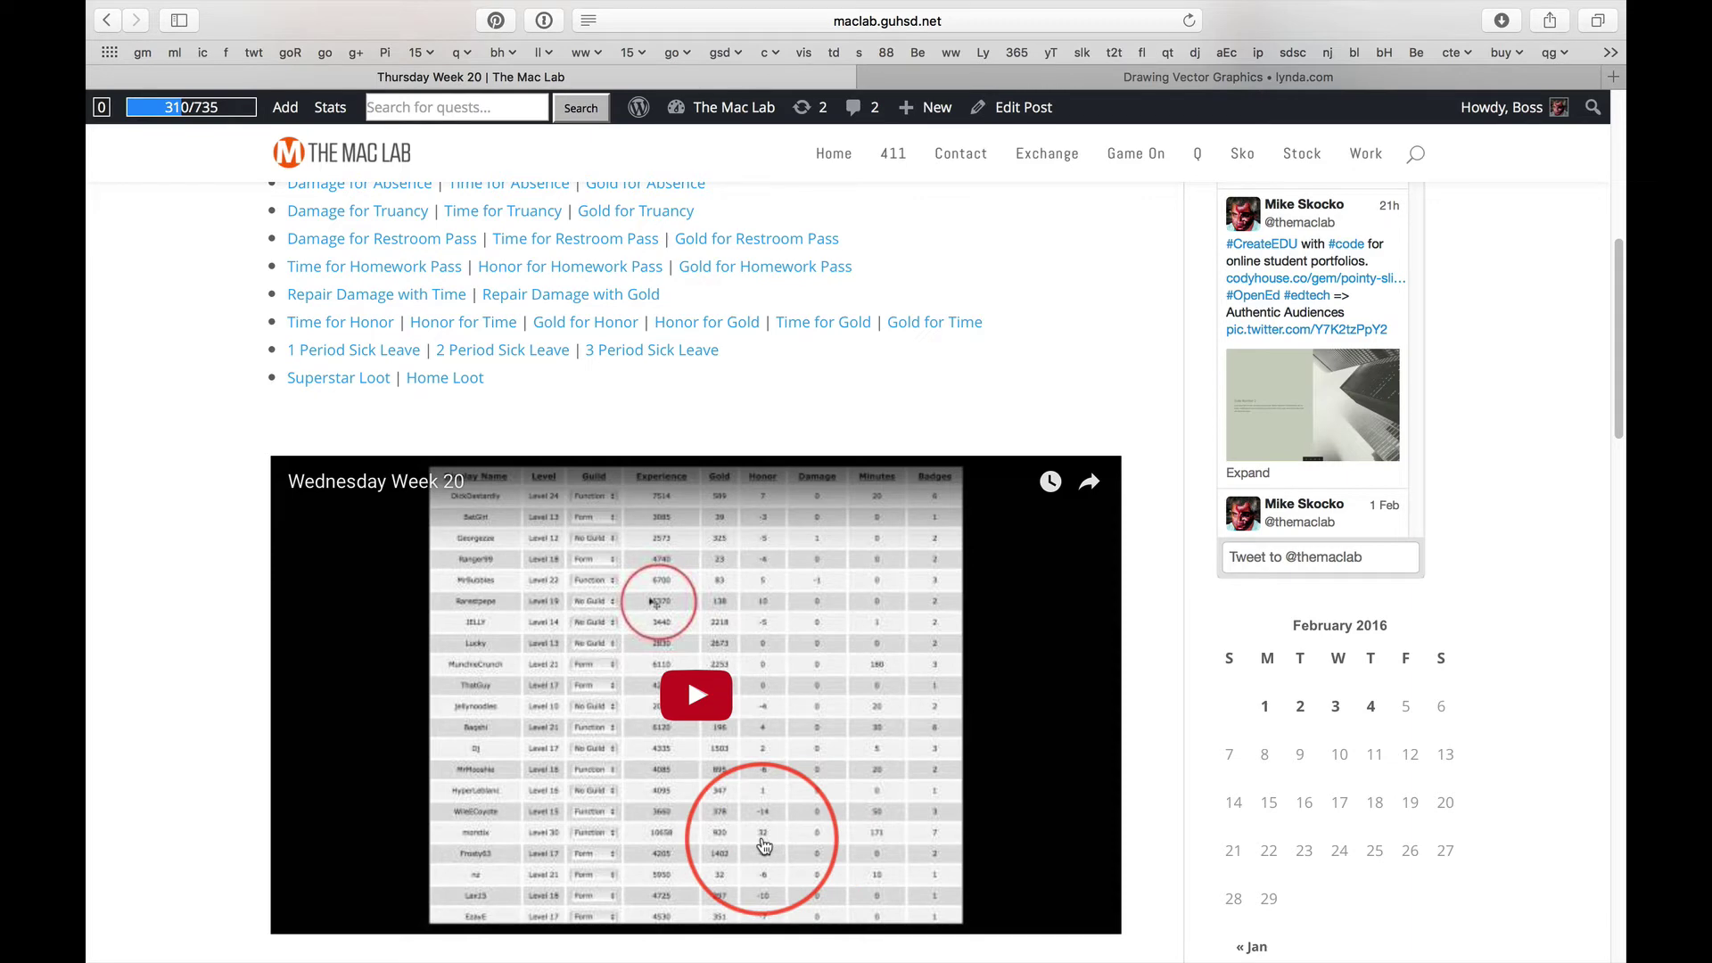
{"action": "scroll", "coordinate": [1016, 357], "scroll_direction": "up", "scroll_amount": 3}
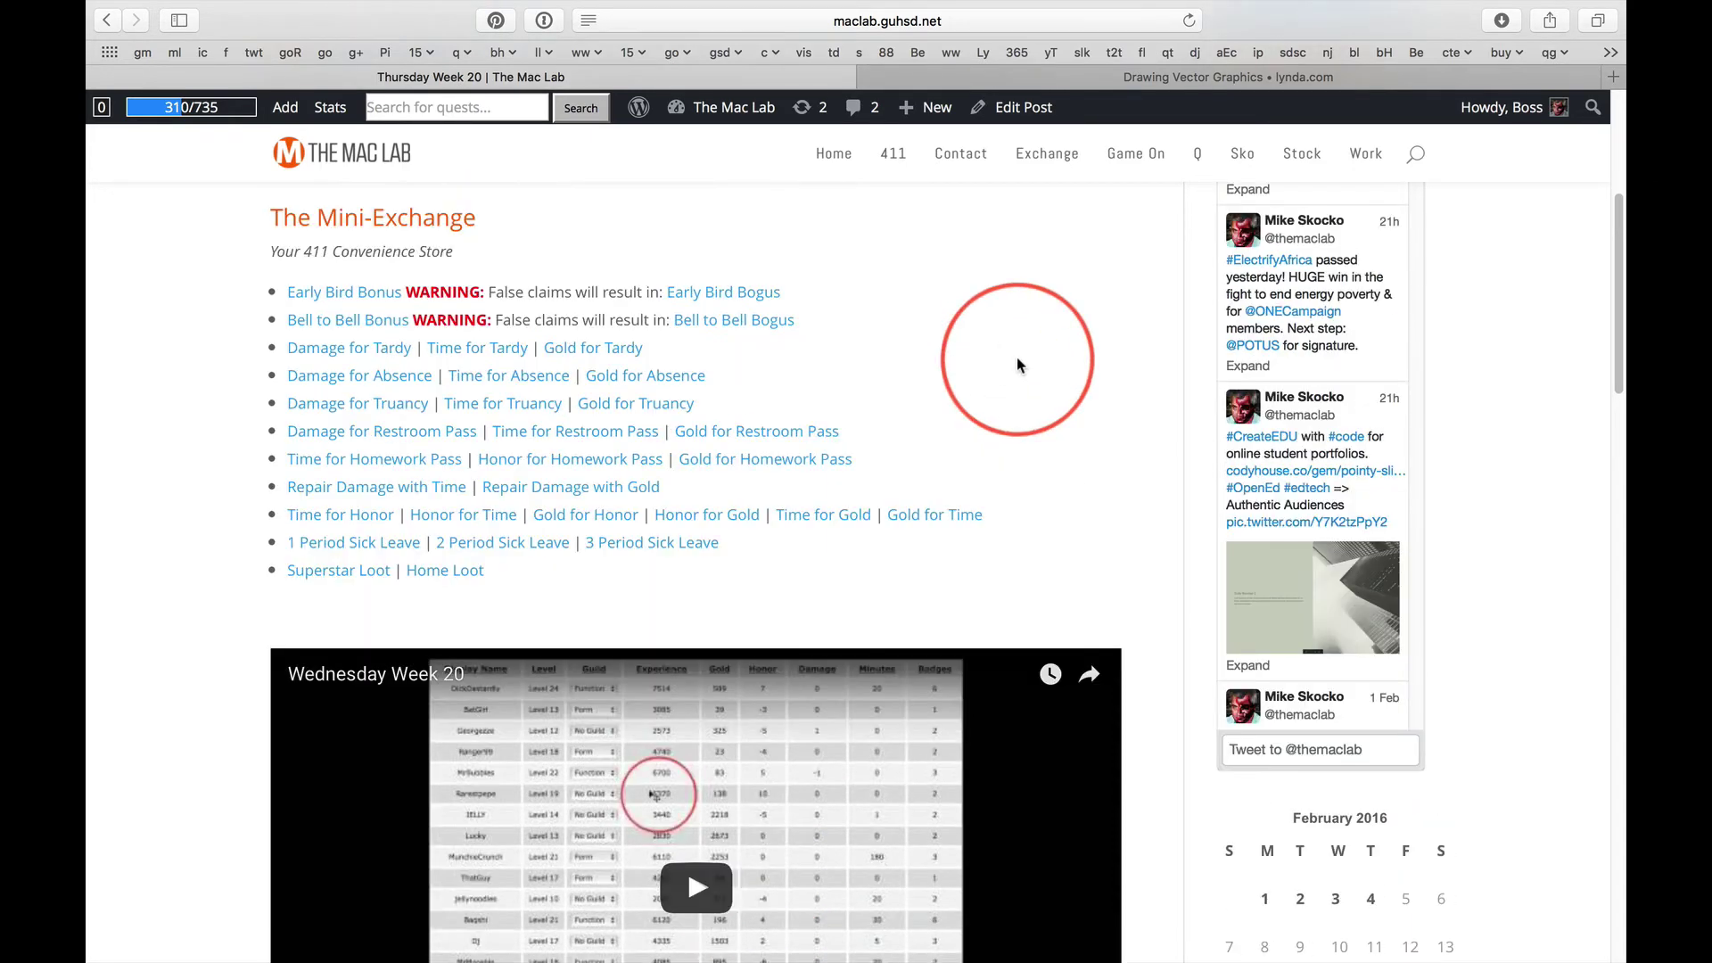
{"action": "scroll", "coordinate": [1016, 357], "scroll_direction": "up", "scroll_amount": 3}
{"action": "scroll", "coordinate": [1018, 357], "scroll_direction": "up", "scroll_amount": 2}
{"action": "scroll", "coordinate": [1017, 357], "scroll_direction": "up", "scroll_amount": 2}
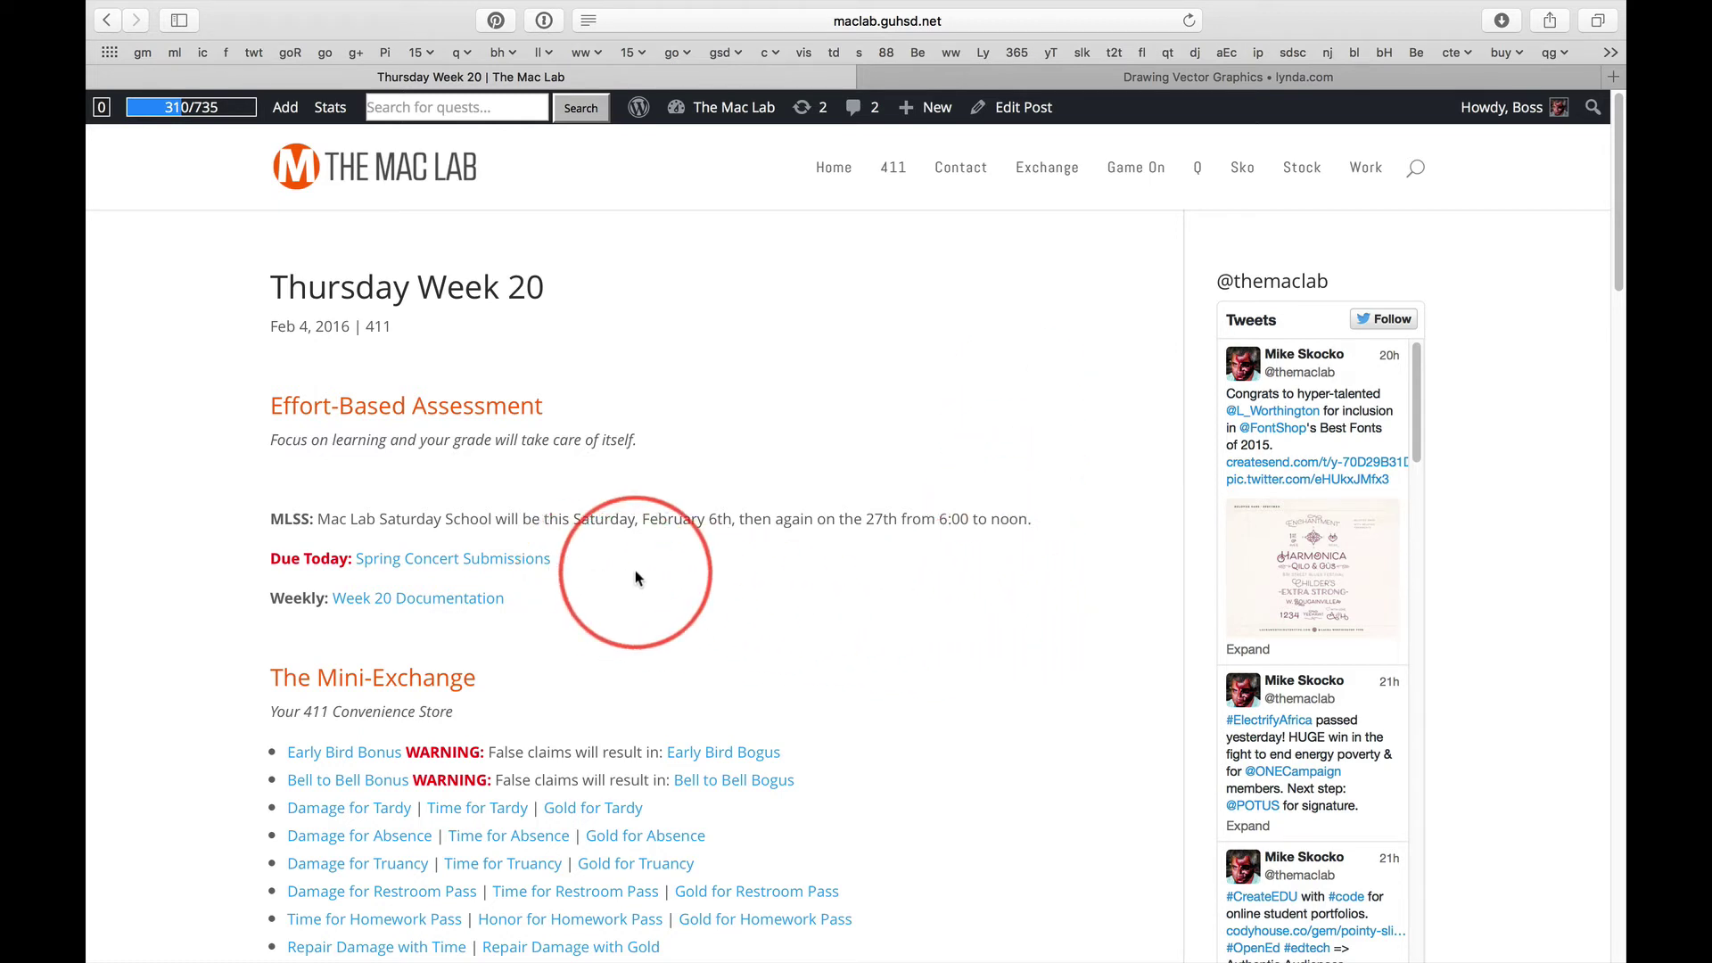
{"action": "scroll", "coordinate": [924, 604], "scroll_direction": "down", "scroll_amount": 5}
{"action": "scroll", "coordinate": [924, 605], "scroll_direction": "down", "scroll_amount": 8}
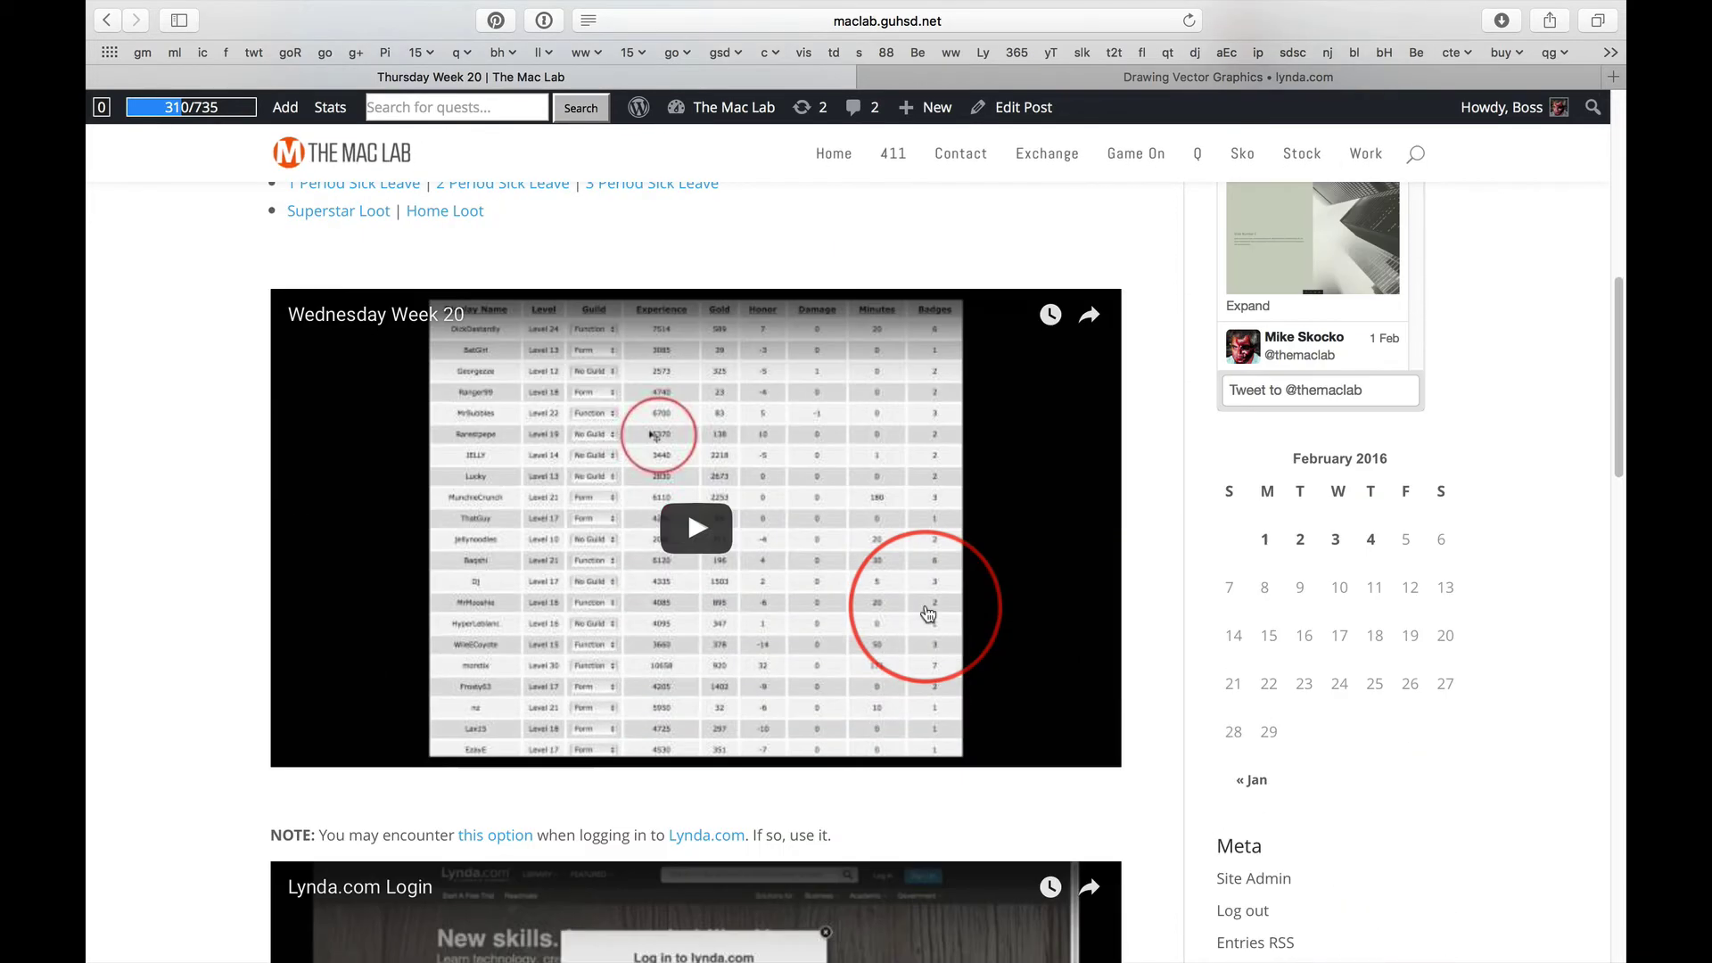
{"action": "scroll", "coordinate": [929, 615], "scroll_direction": "down", "scroll_amount": 3}
{"action": "scroll", "coordinate": [929, 614], "scroll_direction": "down", "scroll_amount": 3}
{"action": "scroll", "coordinate": [929, 614], "scroll_direction": "down", "scroll_amount": 4}
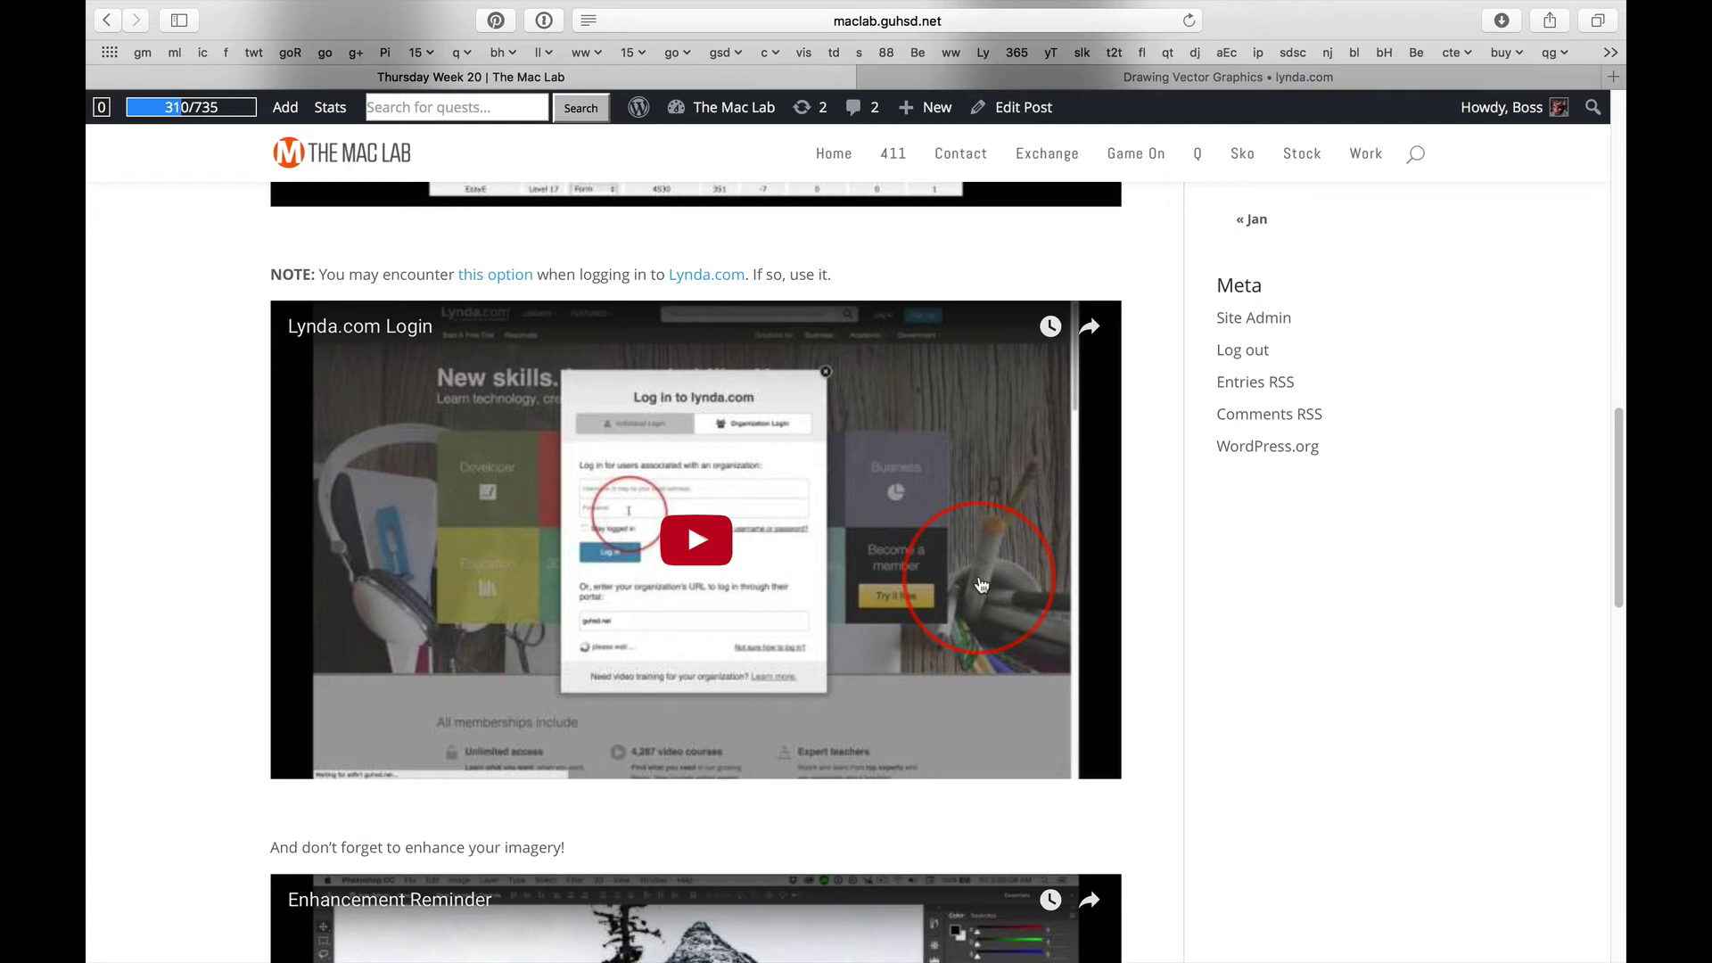
{"action": "left_click", "coordinate": [1215, 69]}
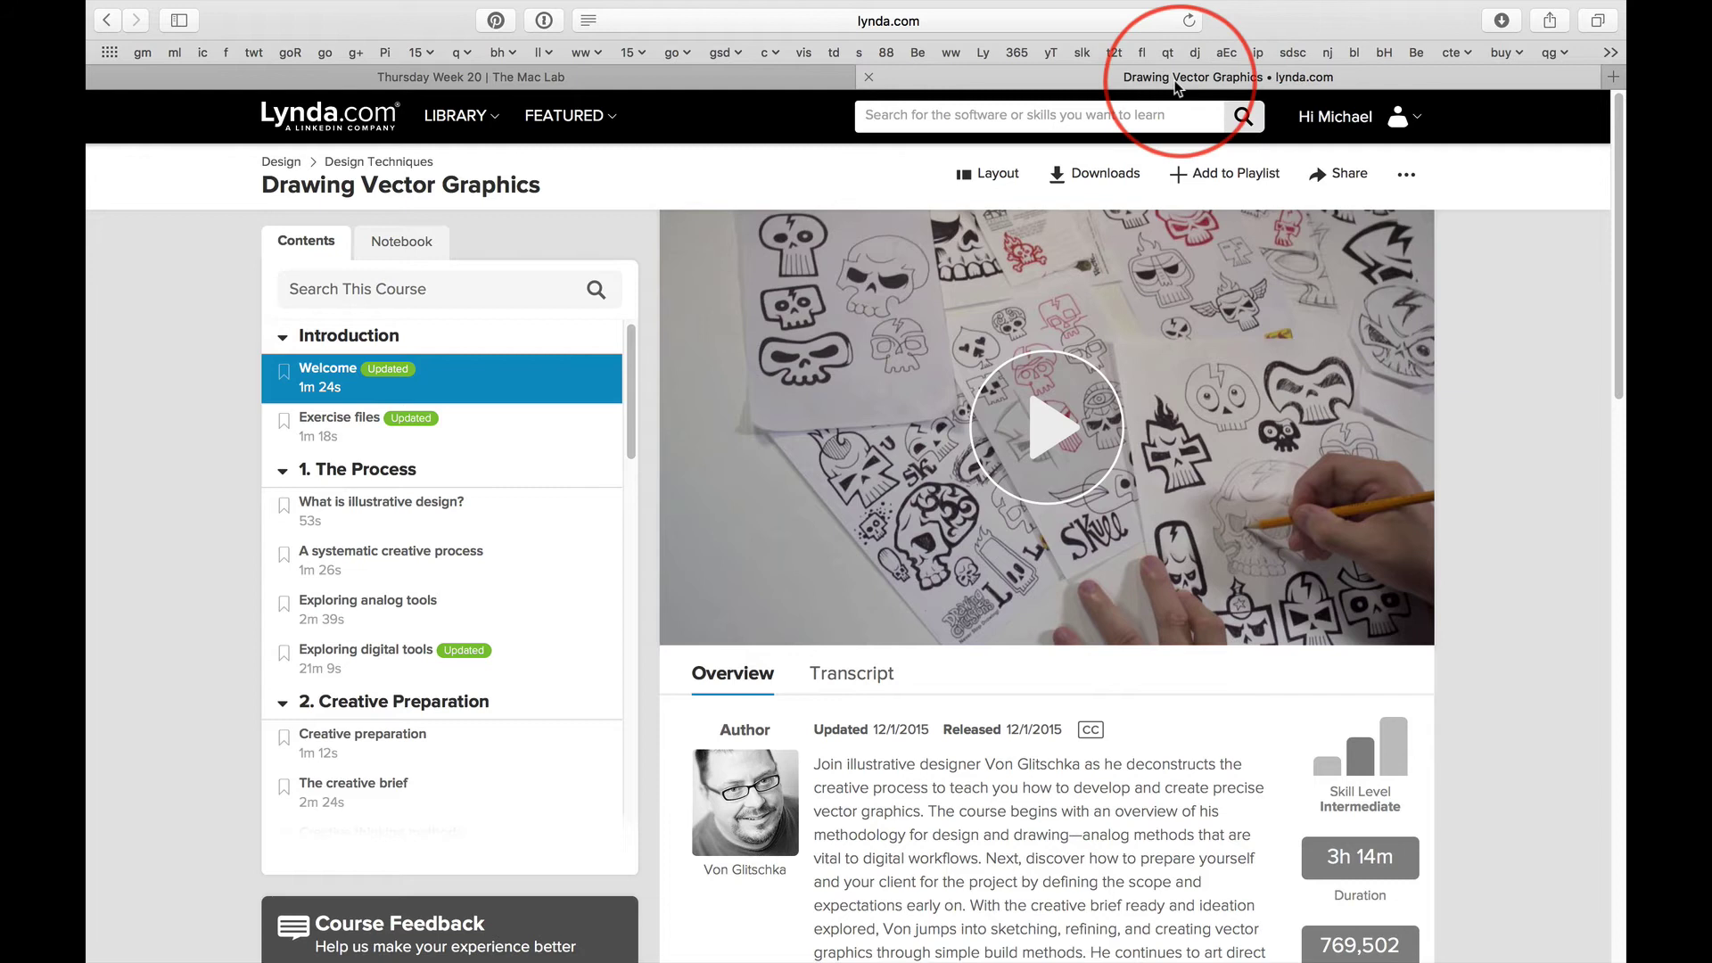
{"action": "left_click", "coordinate": [1335, 117]}
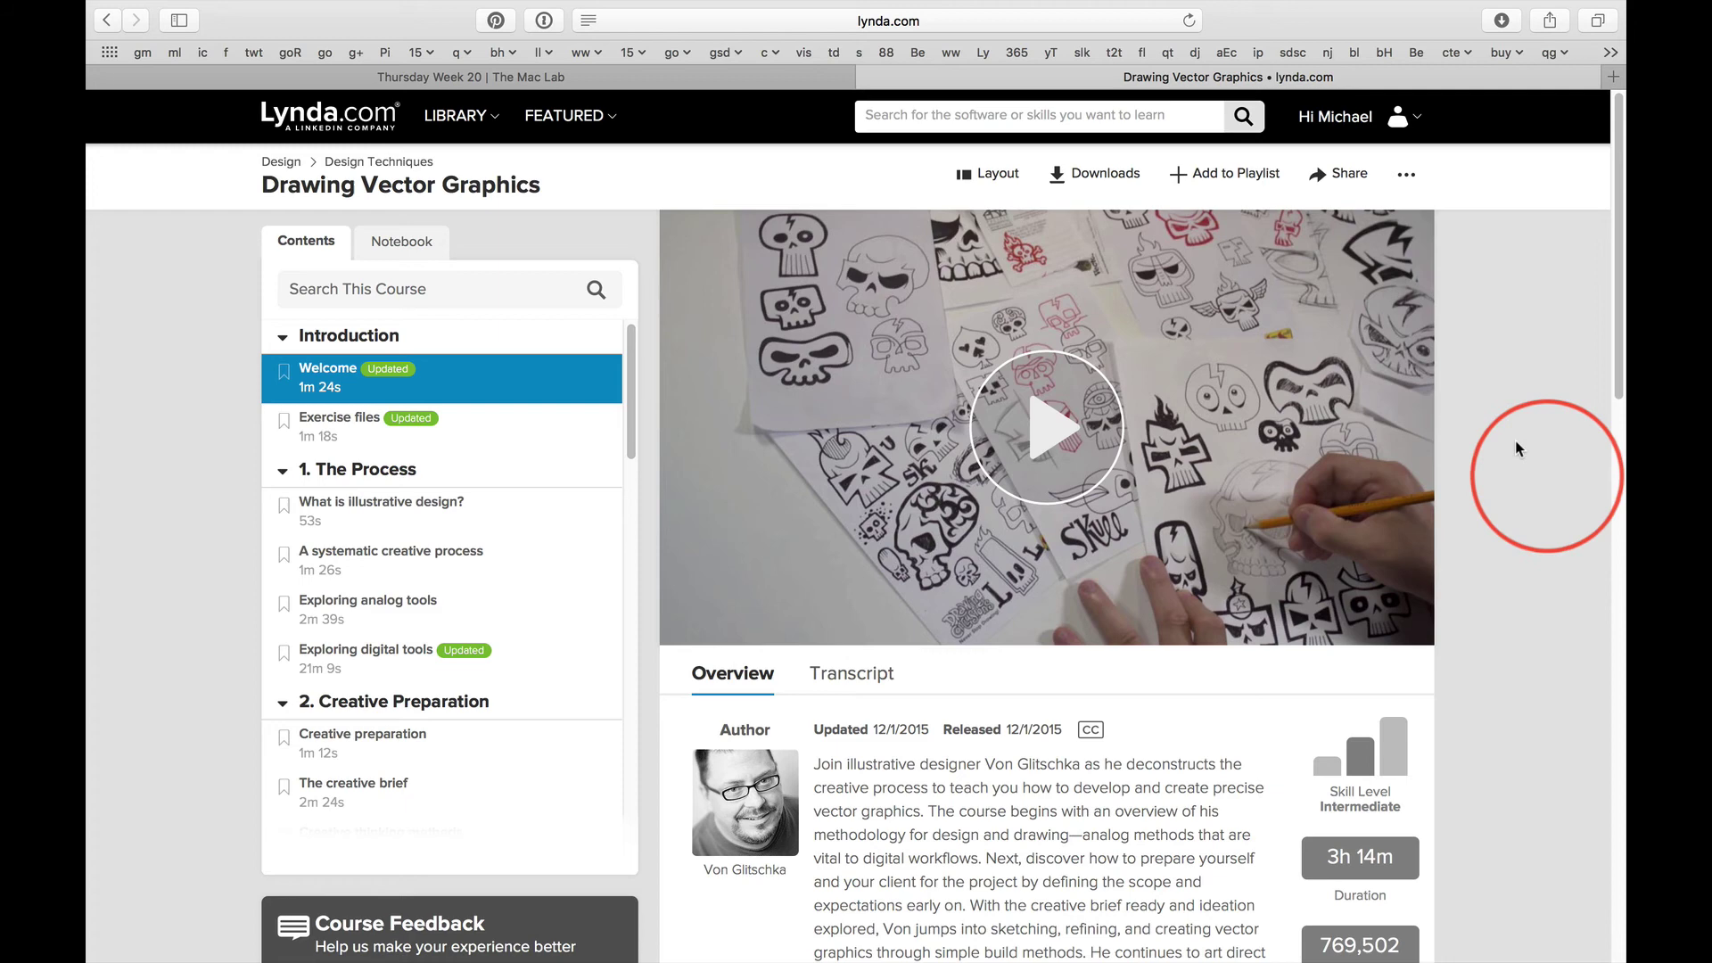
{"action": "left_click", "coordinate": [682, 77]}
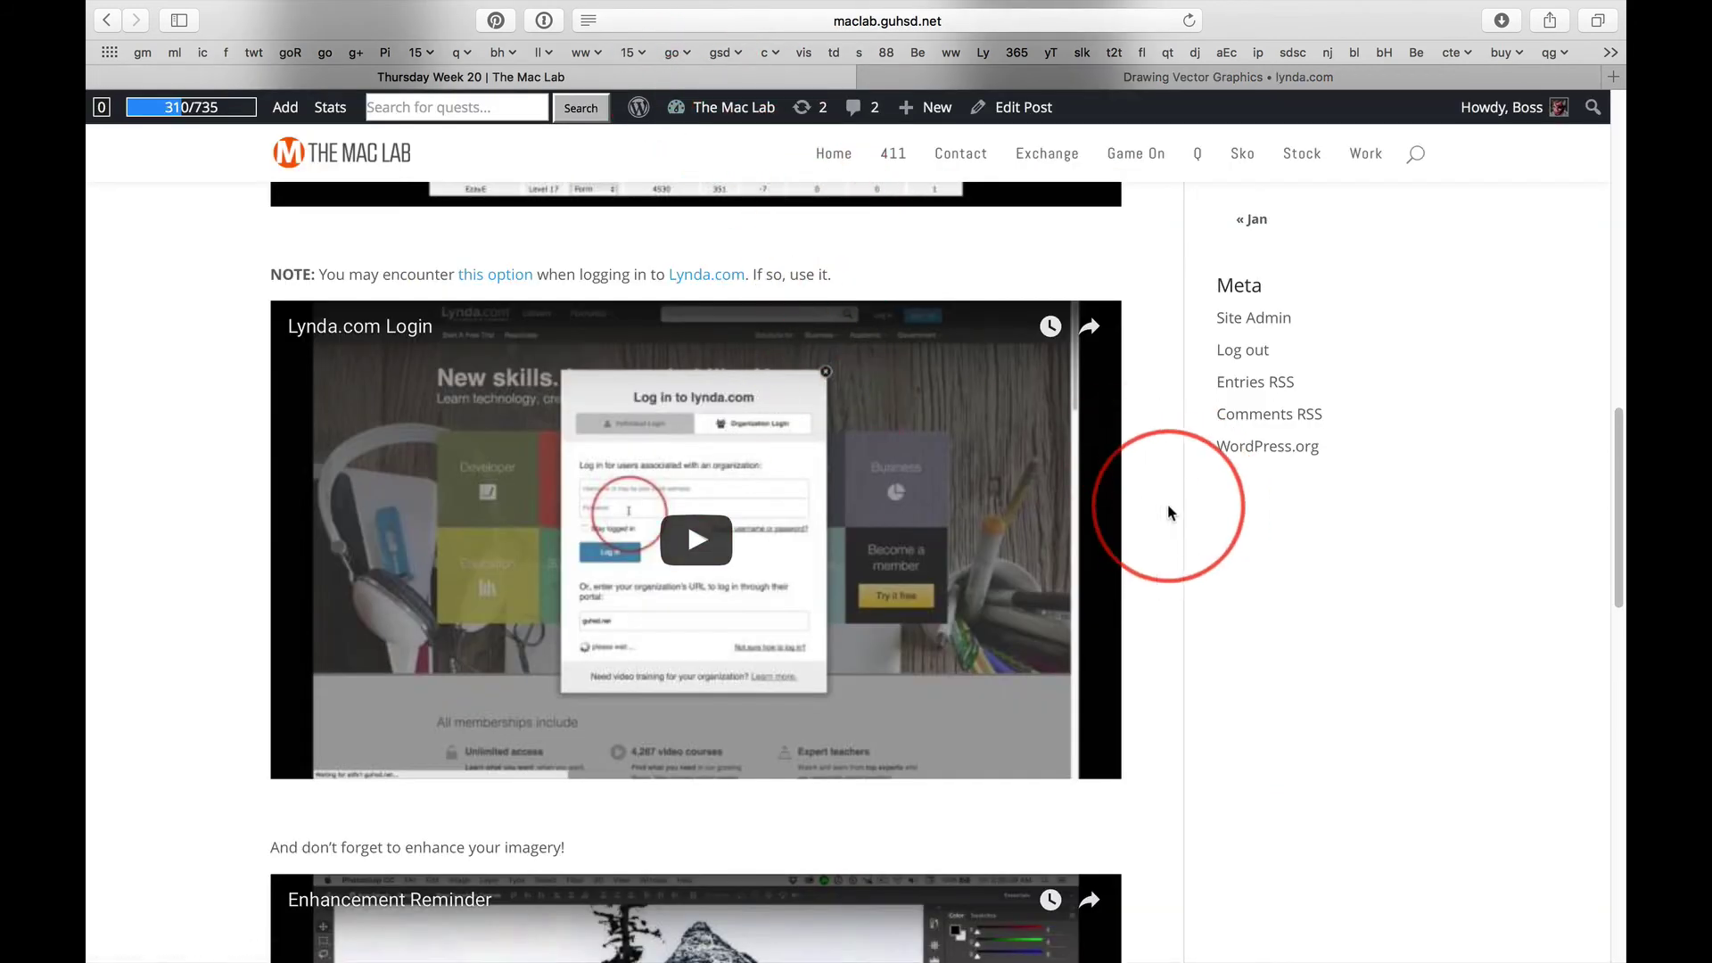
{"action": "scroll", "coordinate": [182, 489], "scroll_direction": "up", "scroll_amount": 10}
{"action": "scroll", "coordinate": [181, 491], "scroll_direction": "up", "scroll_amount": 10}
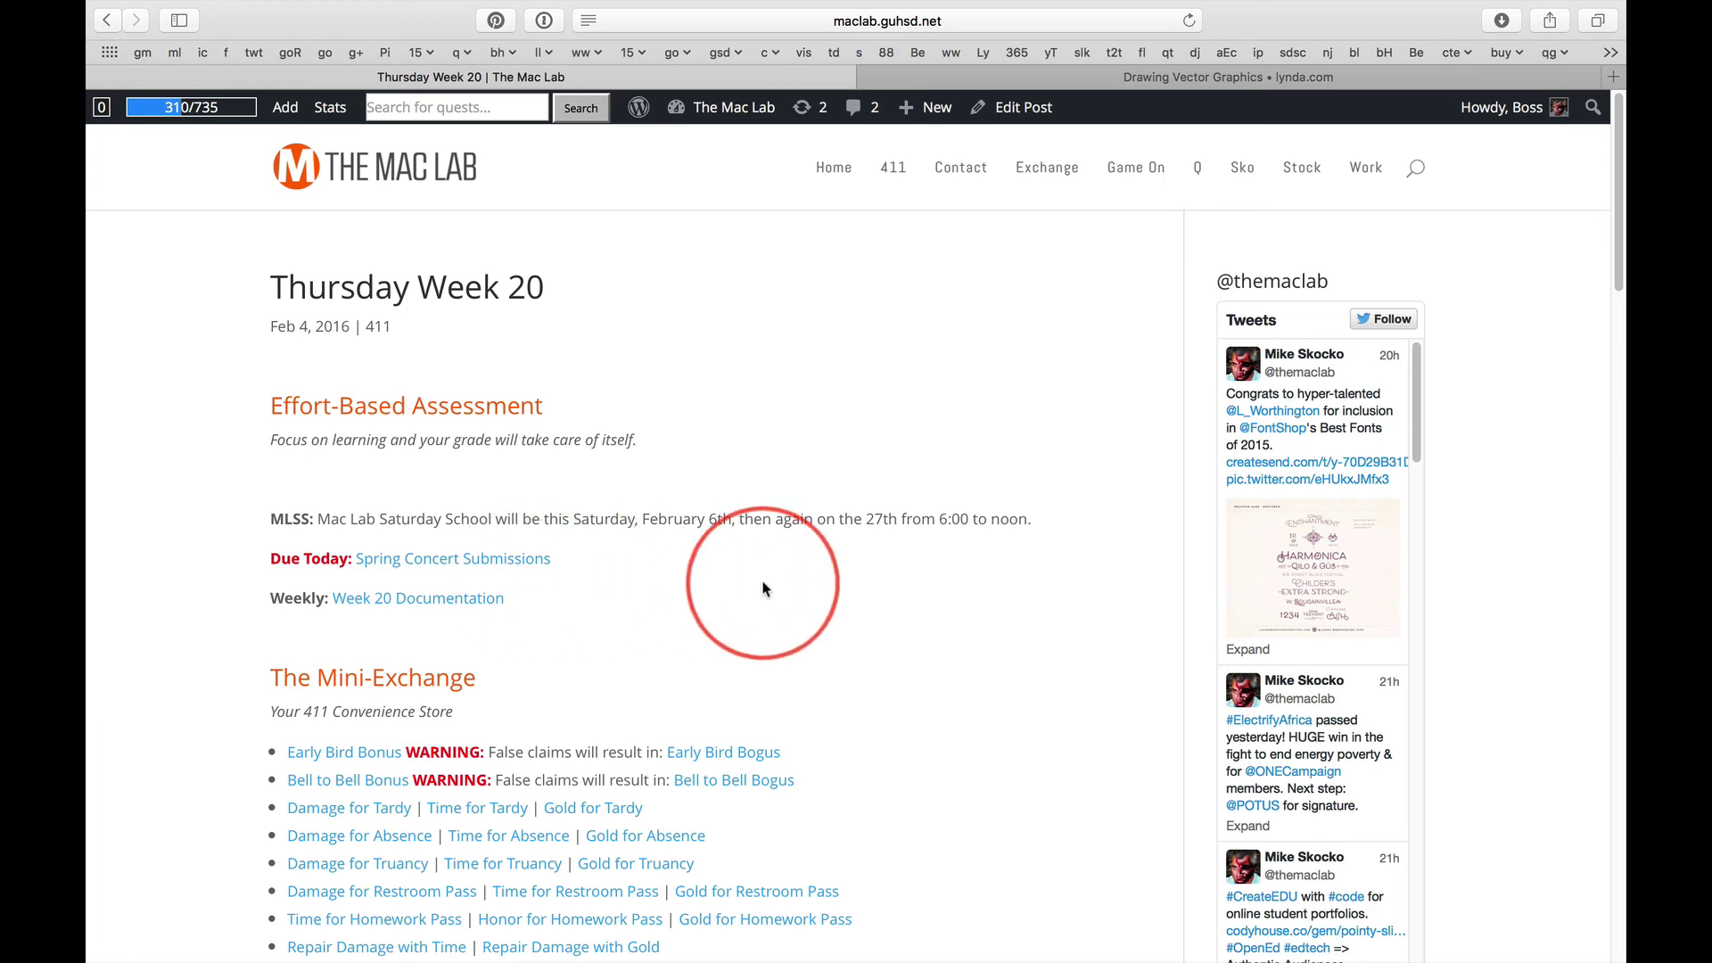
{"action": "scroll", "coordinate": [919, 668], "scroll_direction": "down", "scroll_amount": 15}
{"action": "scroll", "coordinate": [919, 667], "scroll_direction": "down", "scroll_amount": 10}
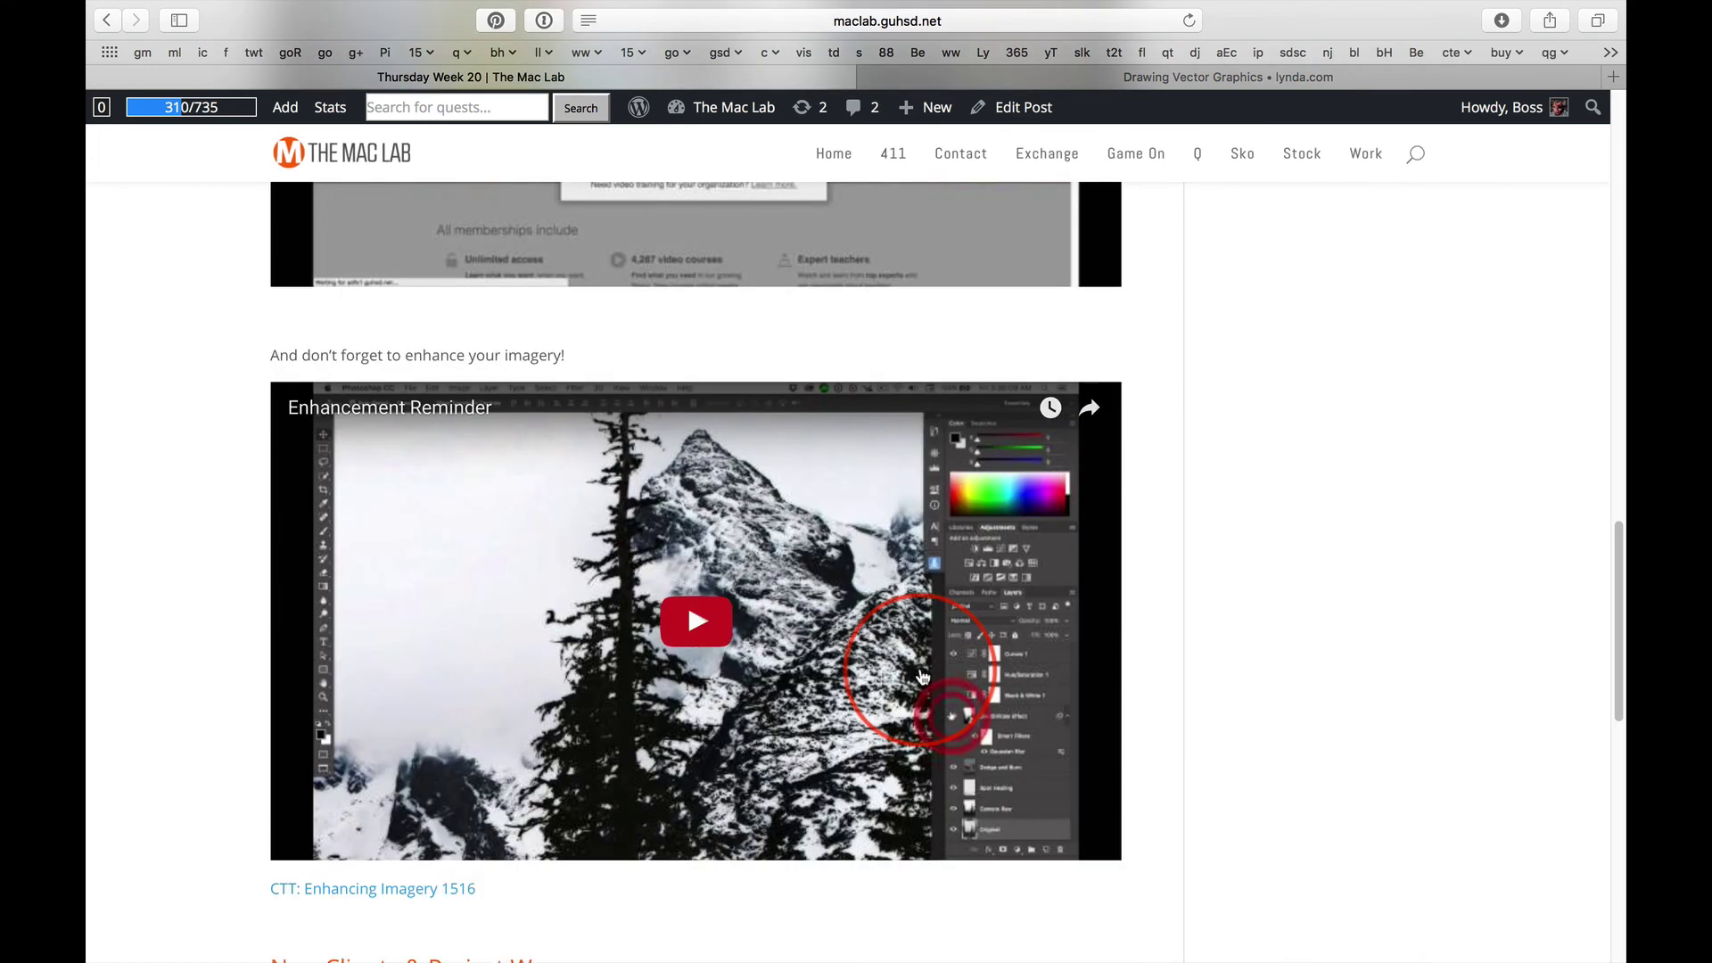
{"action": "scroll", "coordinate": [919, 668], "scroll_direction": "down", "scroll_amount": 5}
{"action": "scroll", "coordinate": [918, 667], "scroll_direction": "down", "scroll_amount": 3}
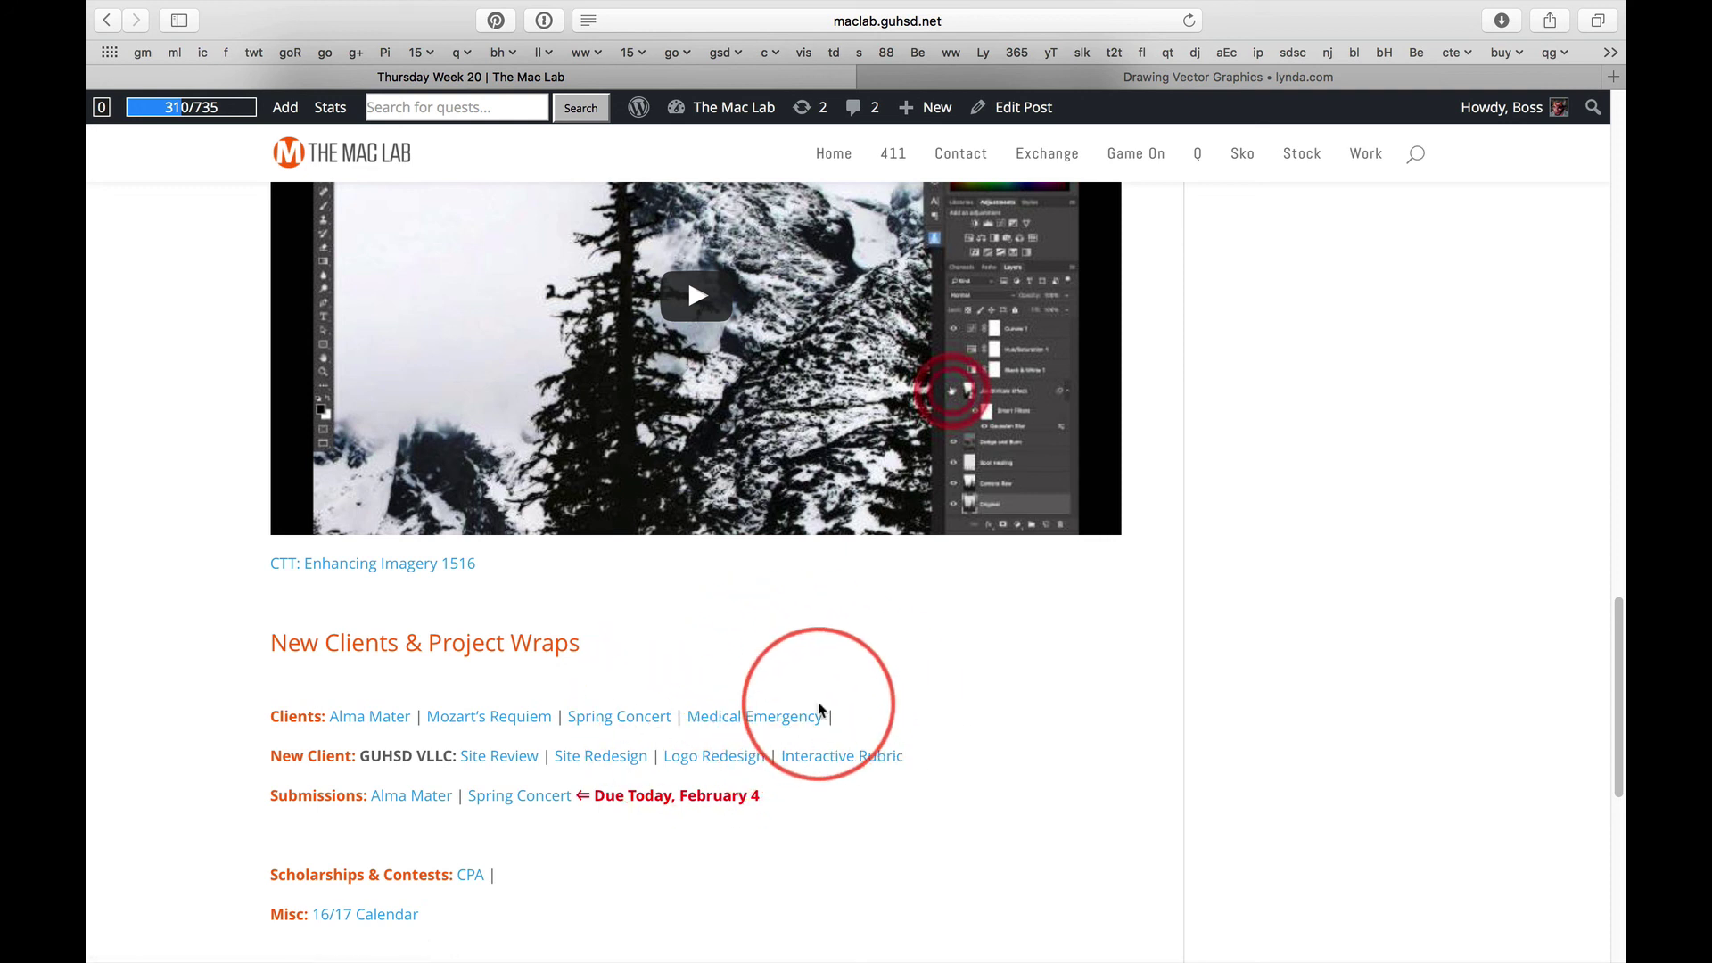
{"action": "scroll", "coordinate": [1063, 691], "scroll_direction": "up", "scroll_amount": 2}
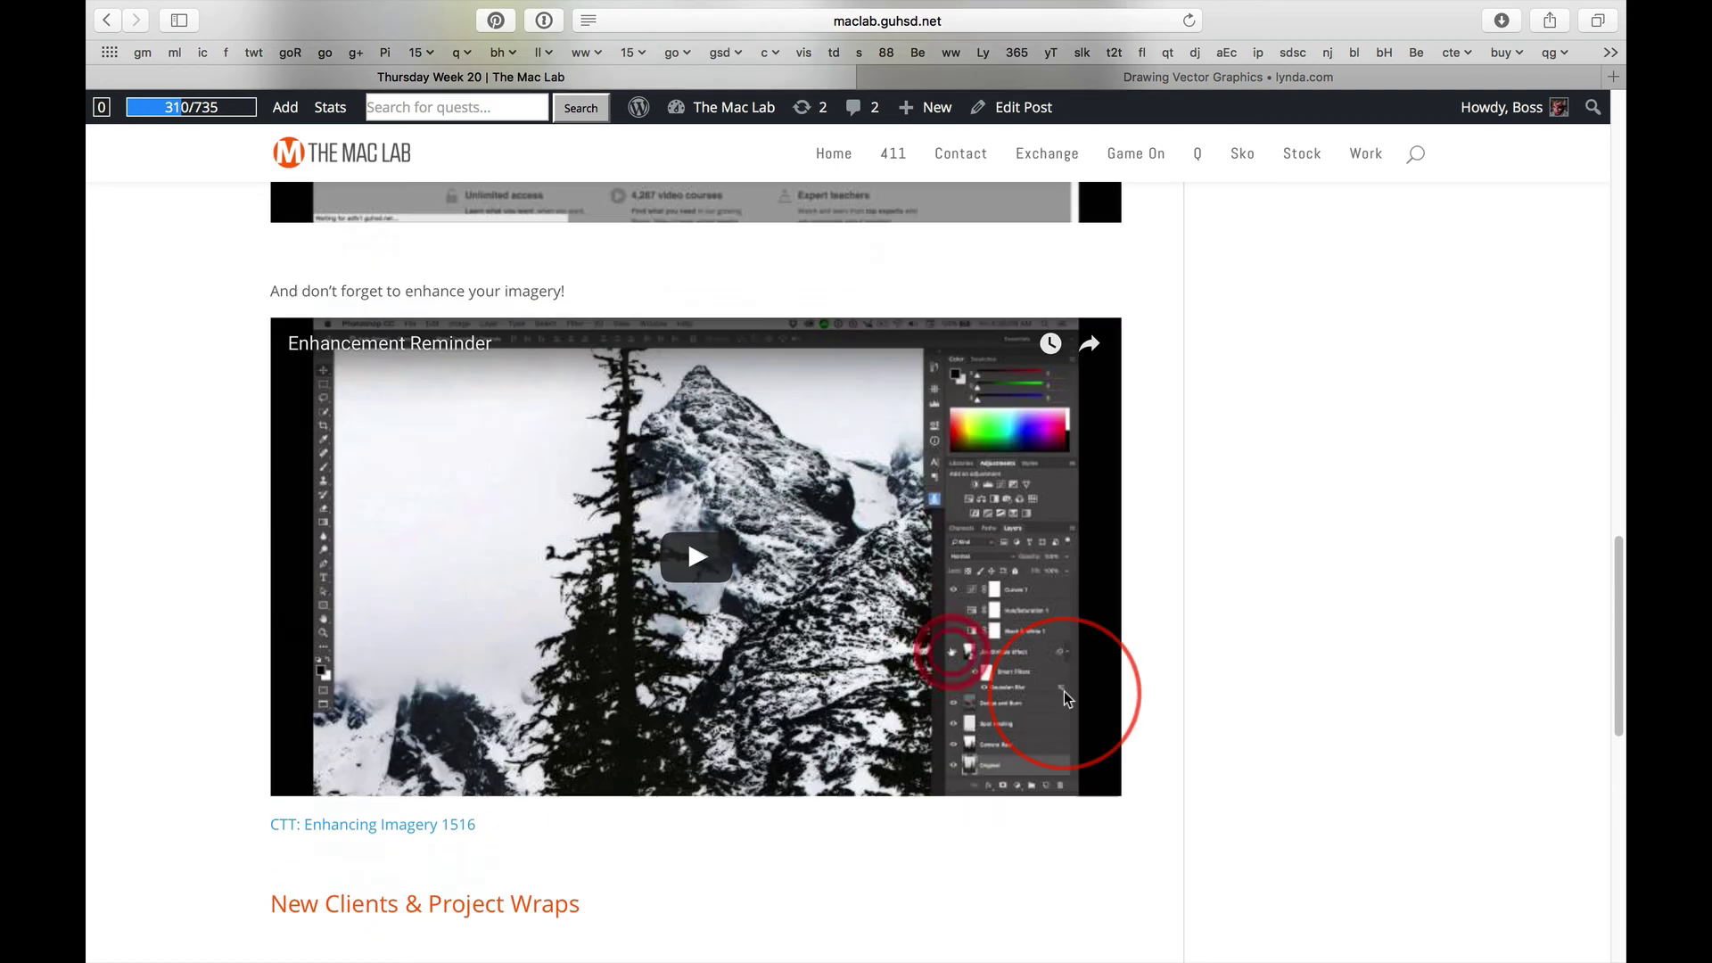
{"action": "key", "text": "super+Up"}
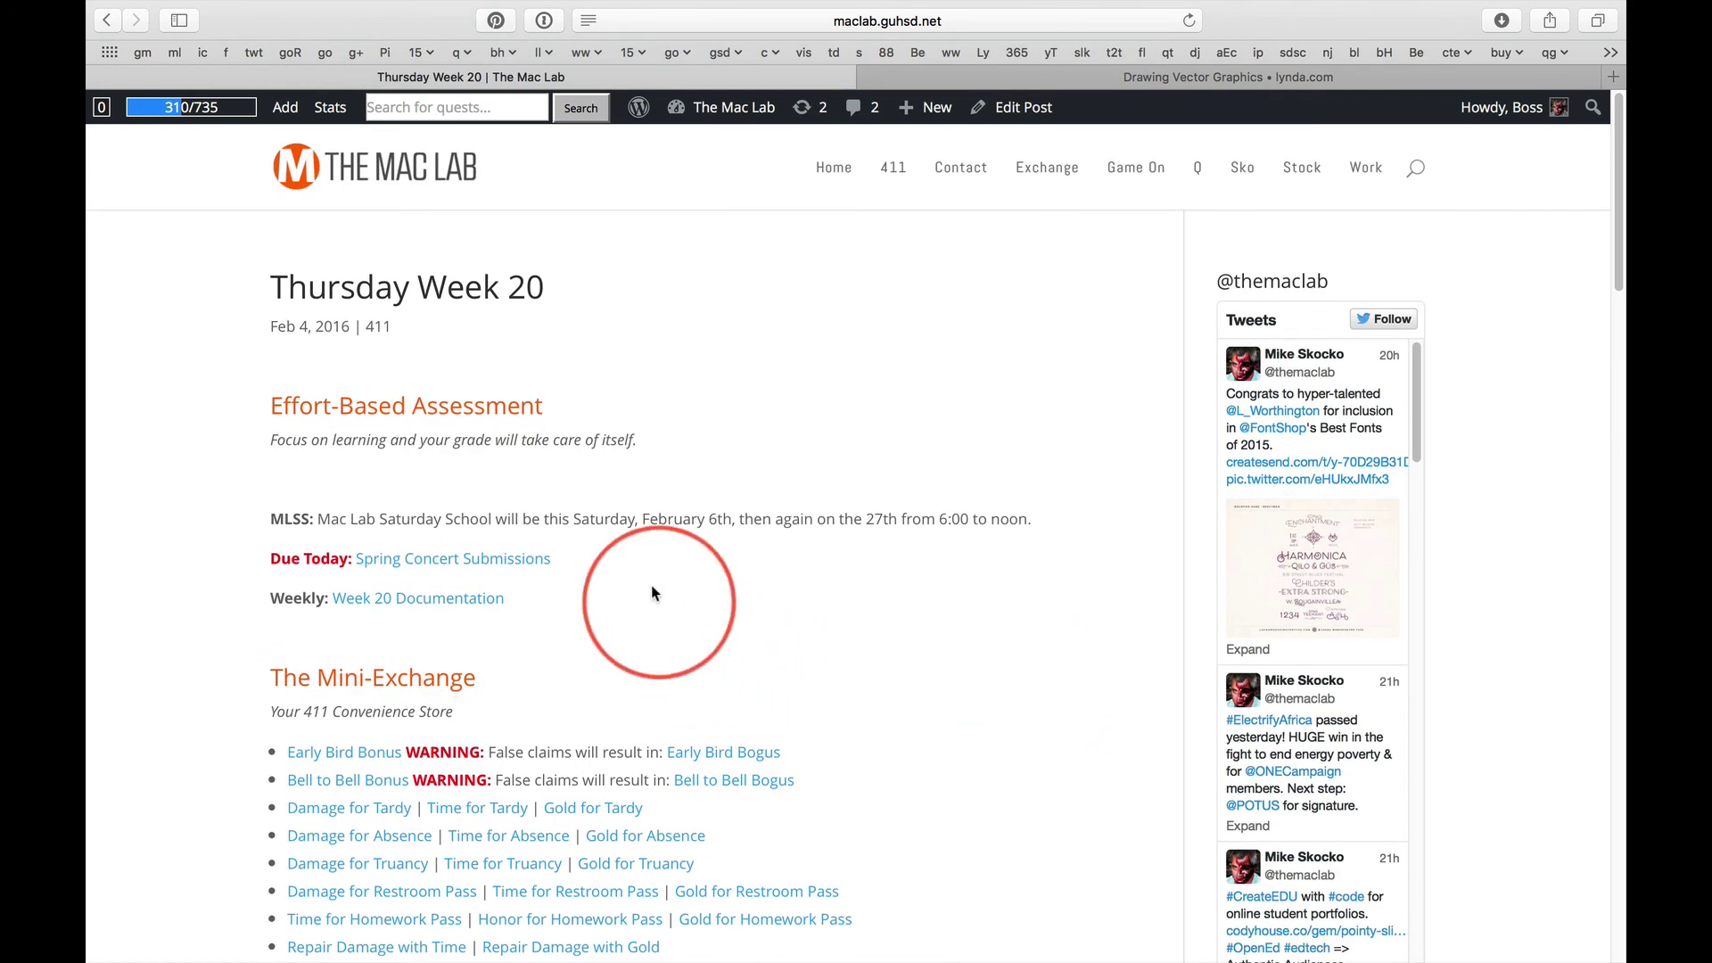